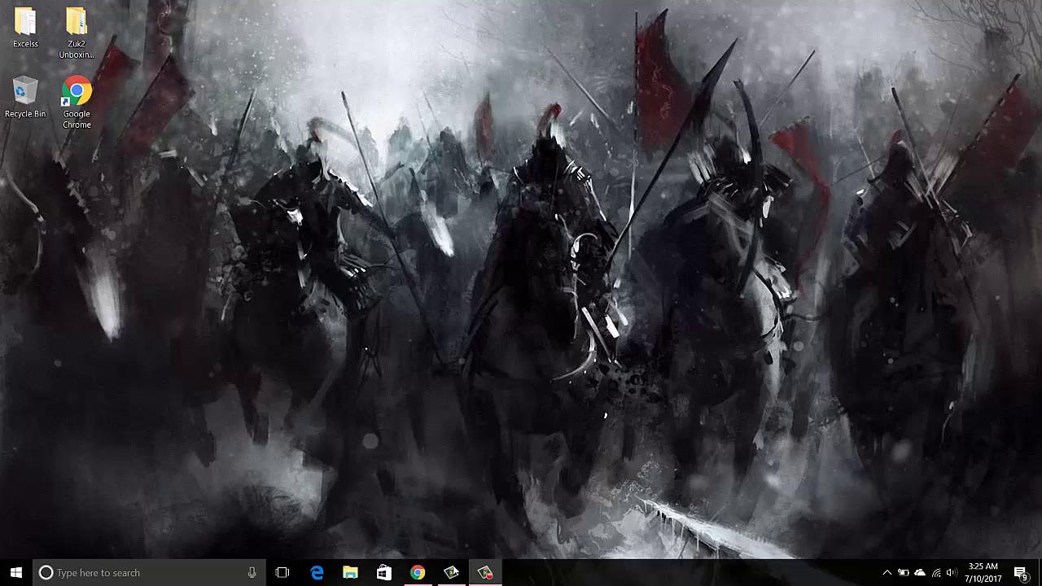
Step: Launch Google Chrome from the taskbar to reach the Google new tab page
left_click(417, 573)
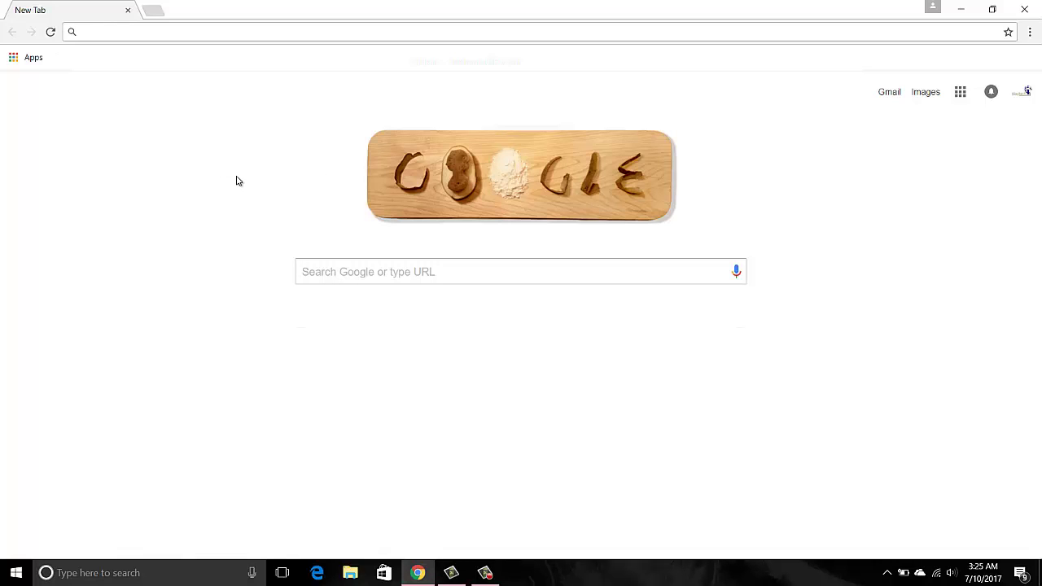
Step: Search 'ie tab for chrome' and open the ietab.net and Chrome Web Store results in new tabs
left_click(414, 276)
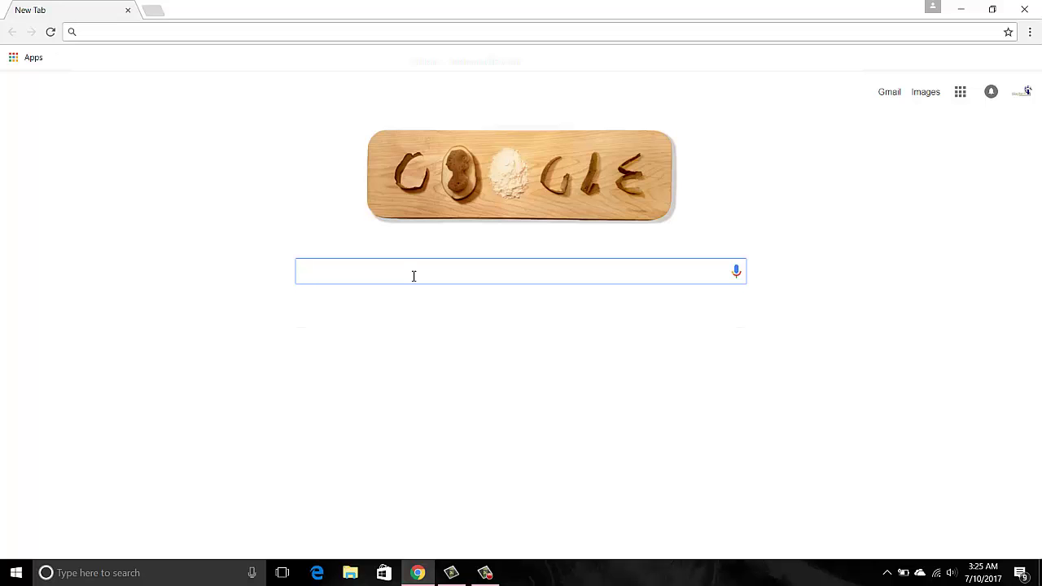
type("ie tab for chrome")
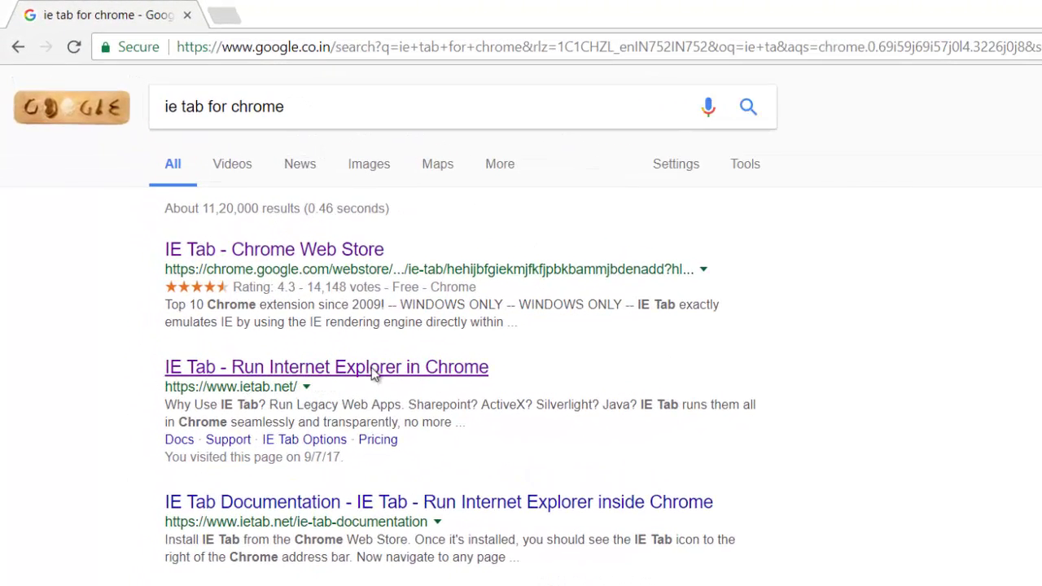
right_click(372, 368)
left_click(418, 383)
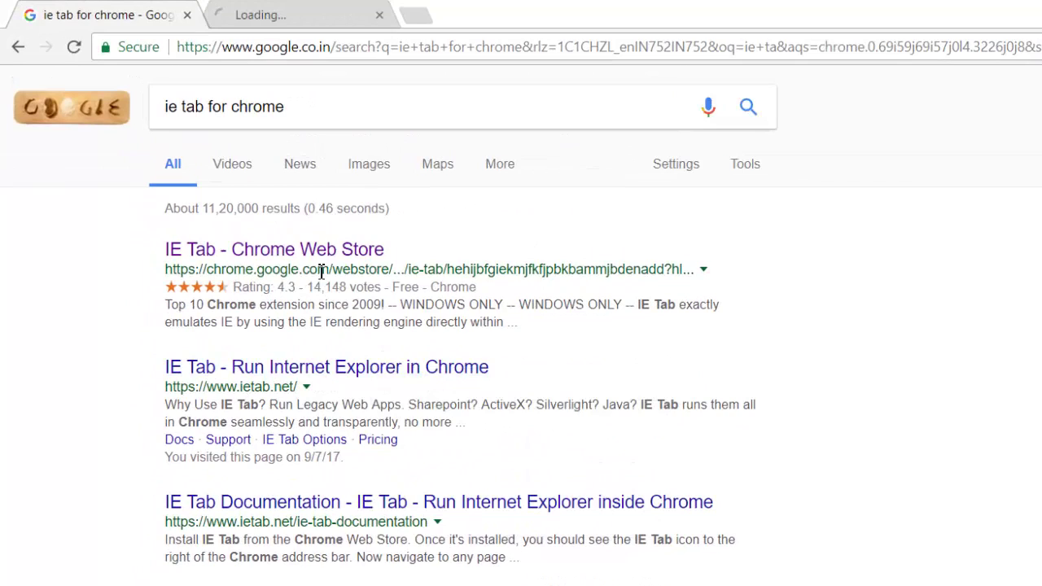
right_click(311, 244)
left_click(359, 257)
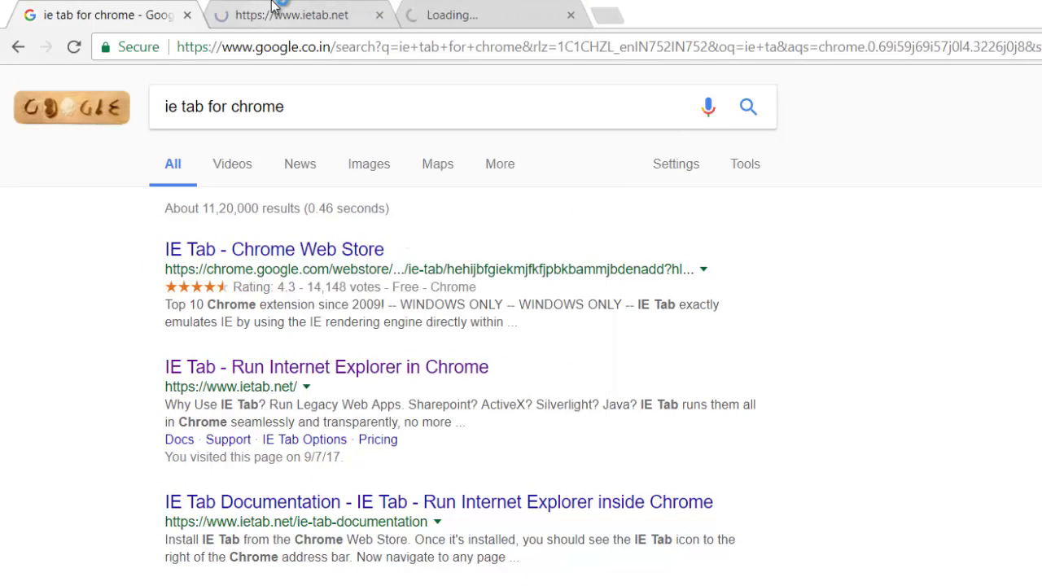
left_click(367, 14)
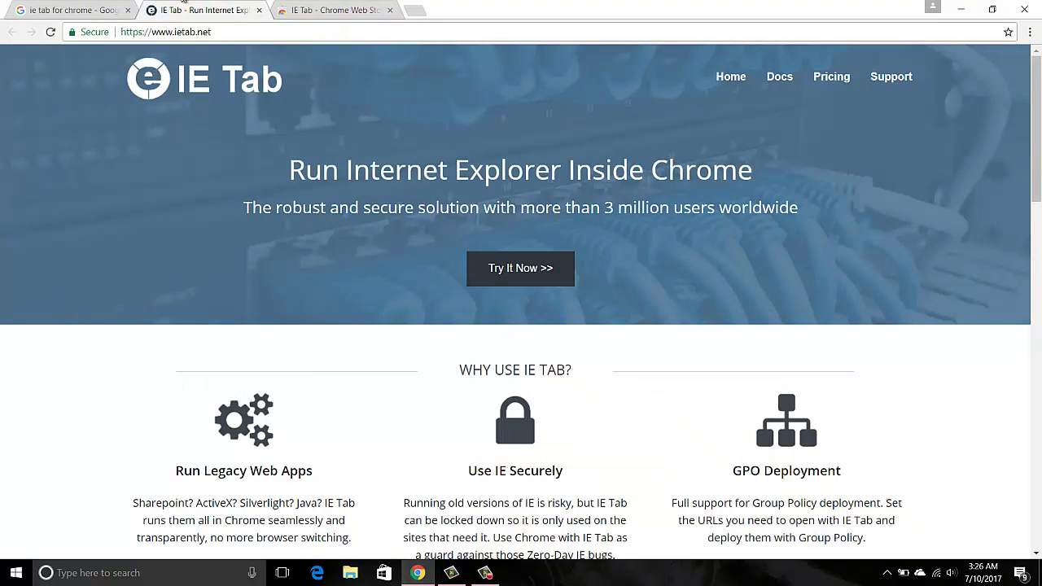
Step: Add the IE Tab extension from its Chrome Web Store page and confirm the installation
left_click(332, 16)
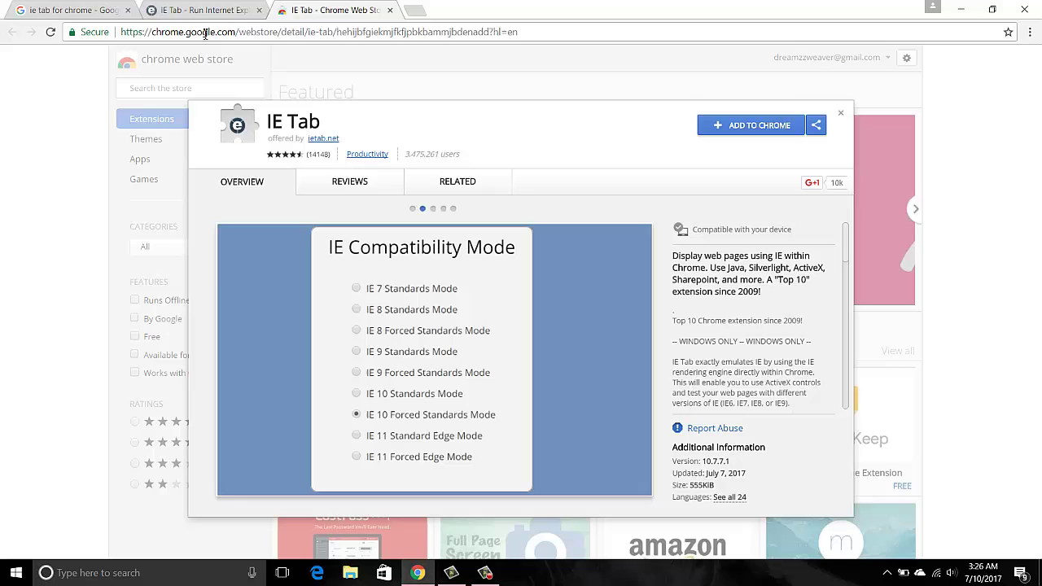
left_click(755, 128)
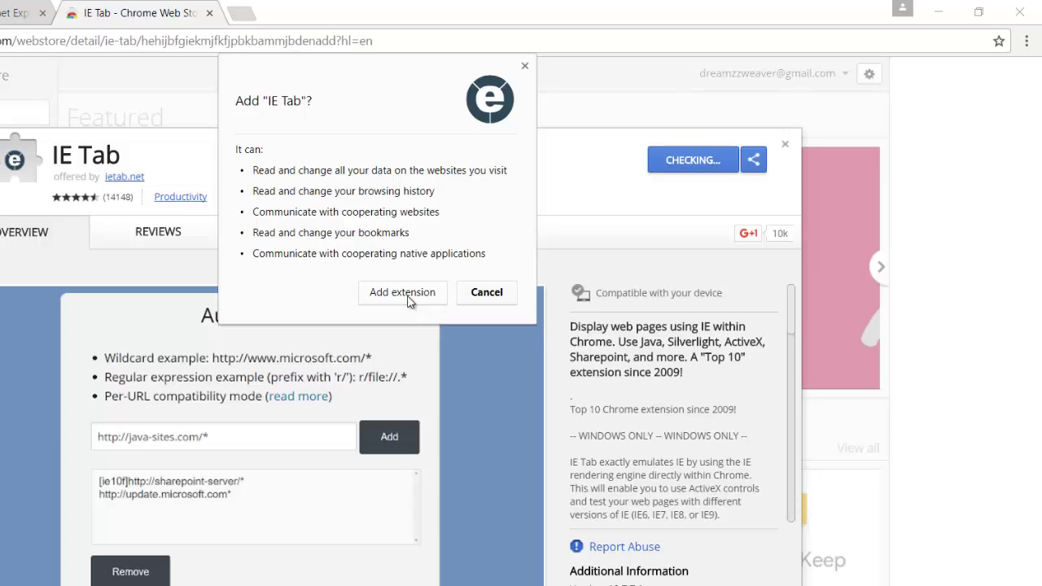
left_click(410, 298)
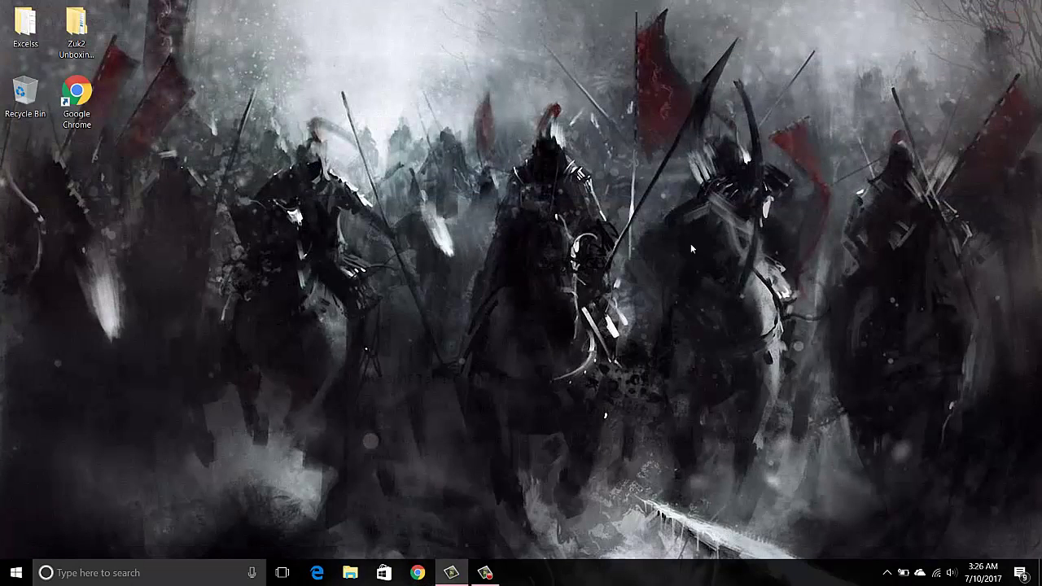
Step: Restore Chrome, open the Google bookmark, and run the downloaded ietabhelper.exe installer
left_click(451, 572)
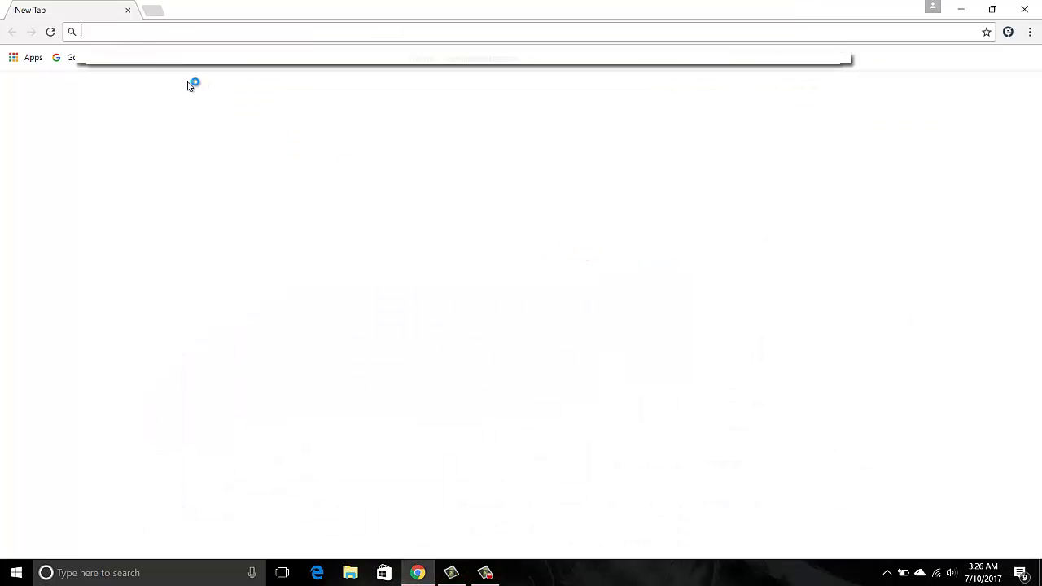
left_click(81, 58)
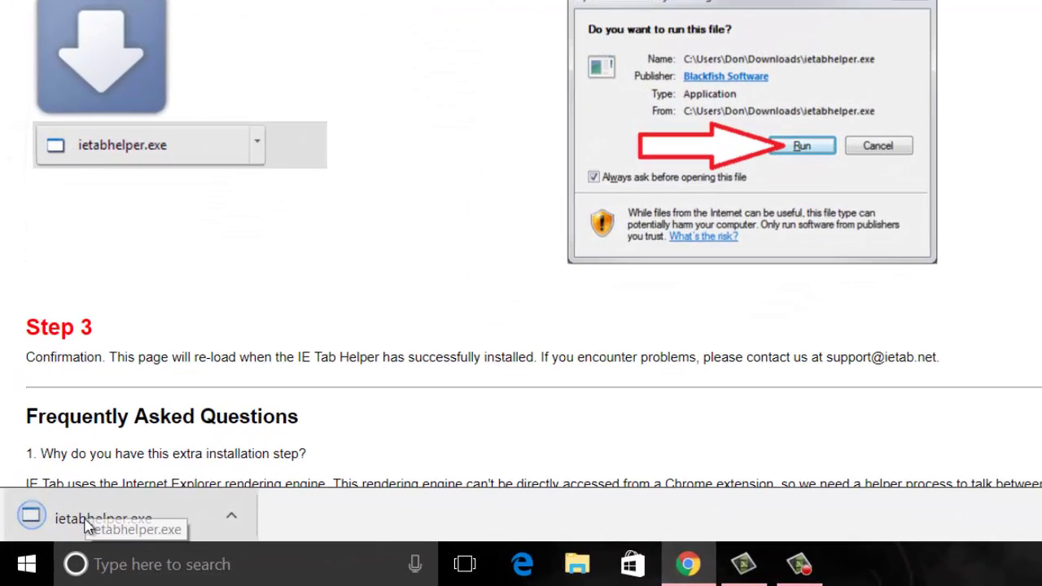
left_click(31, 534)
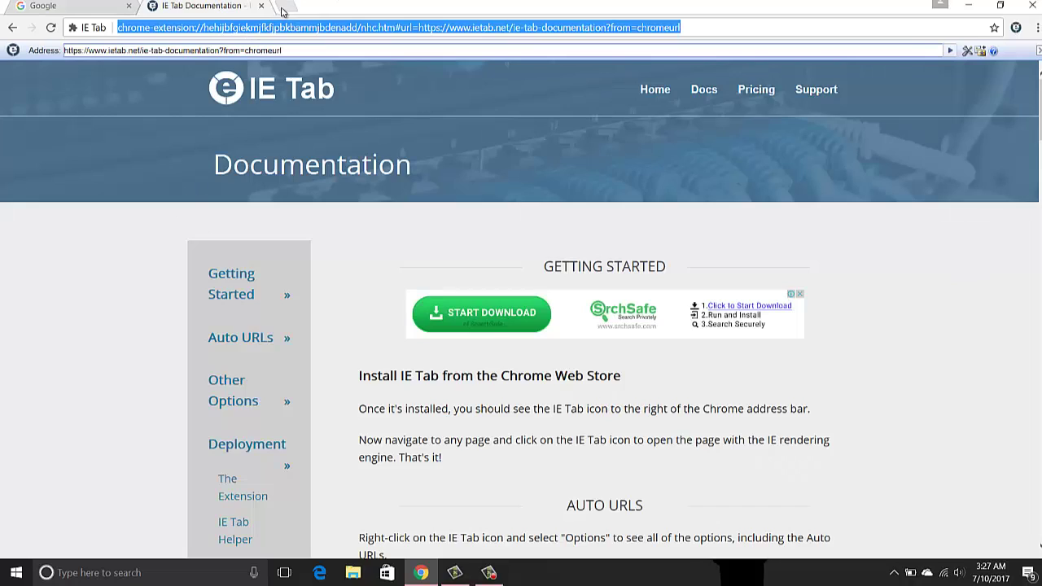
Step: Search again, open the ietab.net result and go to its IE Tab store listing
left_click(120, 6)
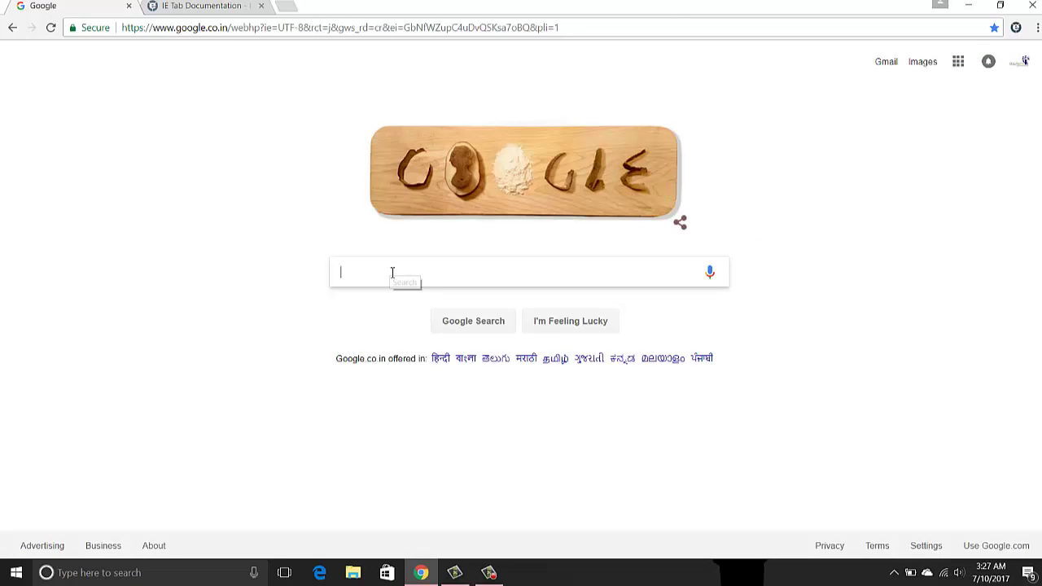
type("ie tab for chrome")
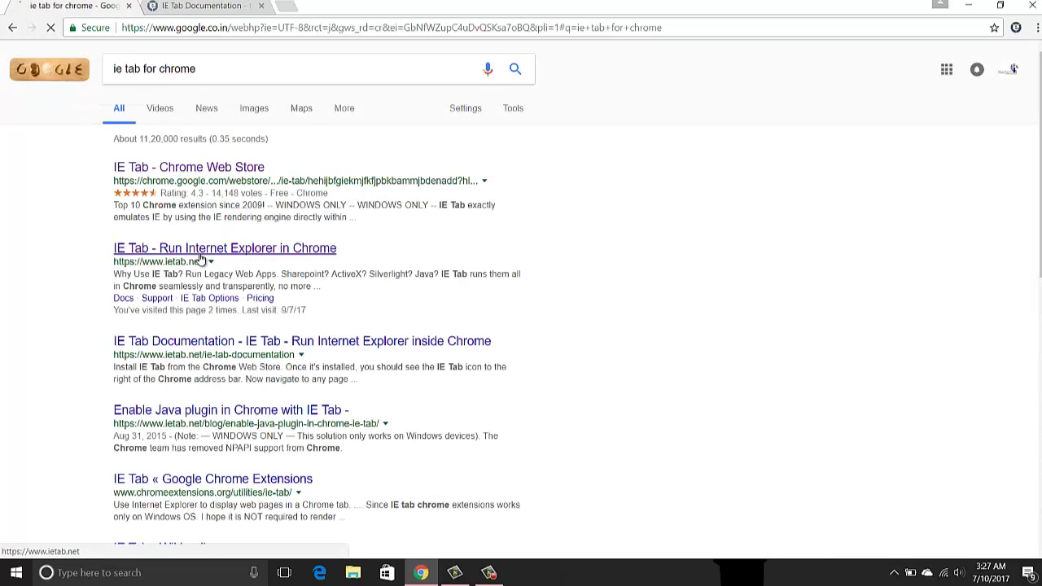
left_click(200, 252)
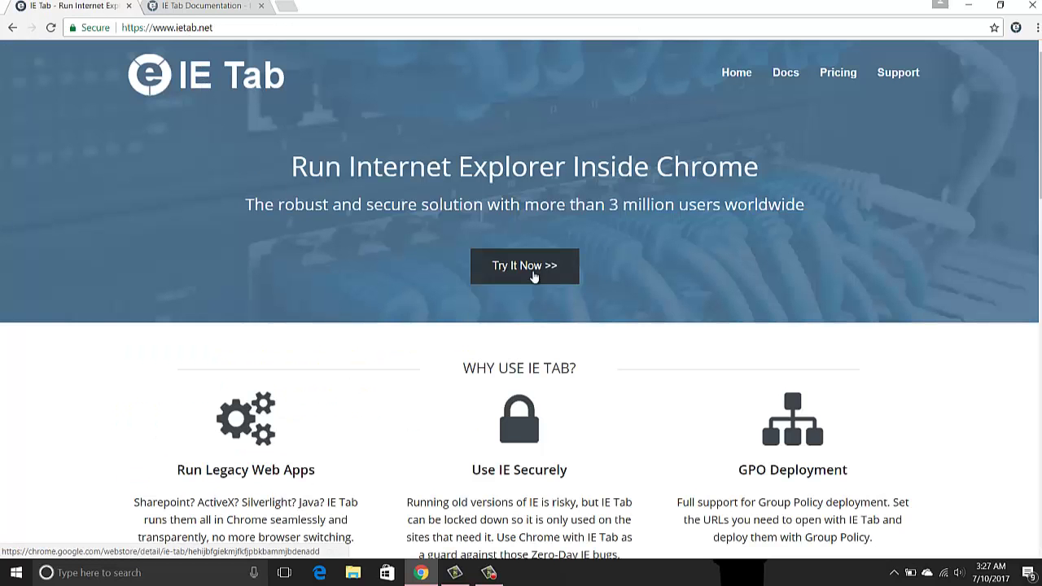
scroll(533, 260, "down", 4)
scroll(534, 260, "up", 5)
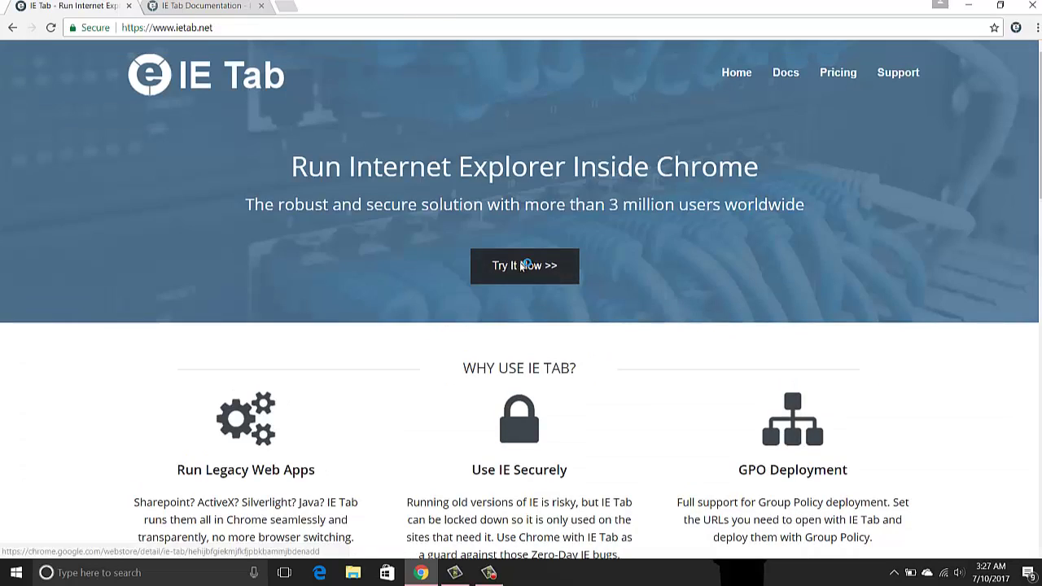
left_click(530, 262)
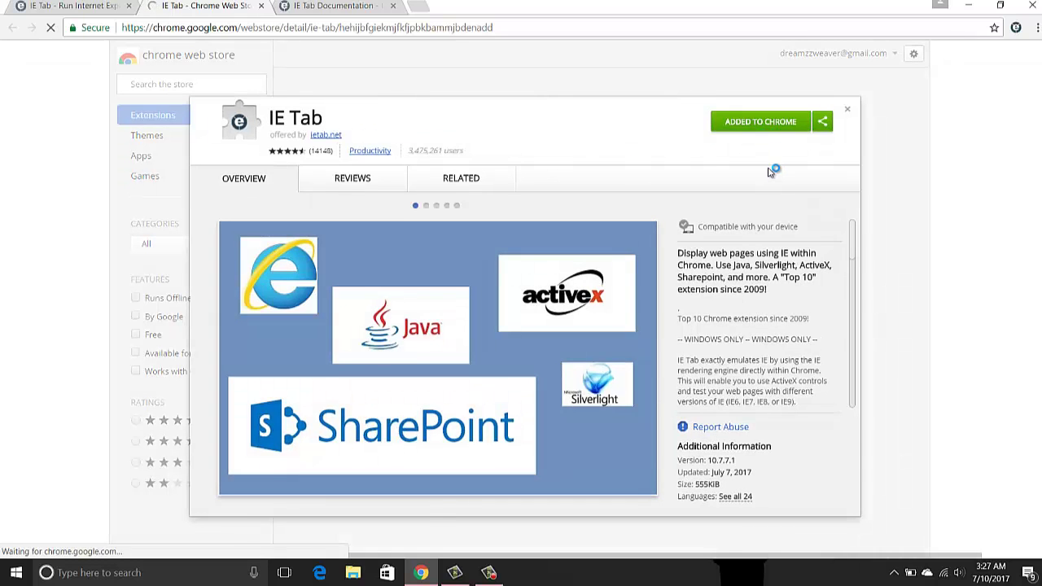
Step: Close the Documentation and Web Store tabs, then load the documentation in IE Tab in a new tab
left_click(330, 6)
left_click(392, 5)
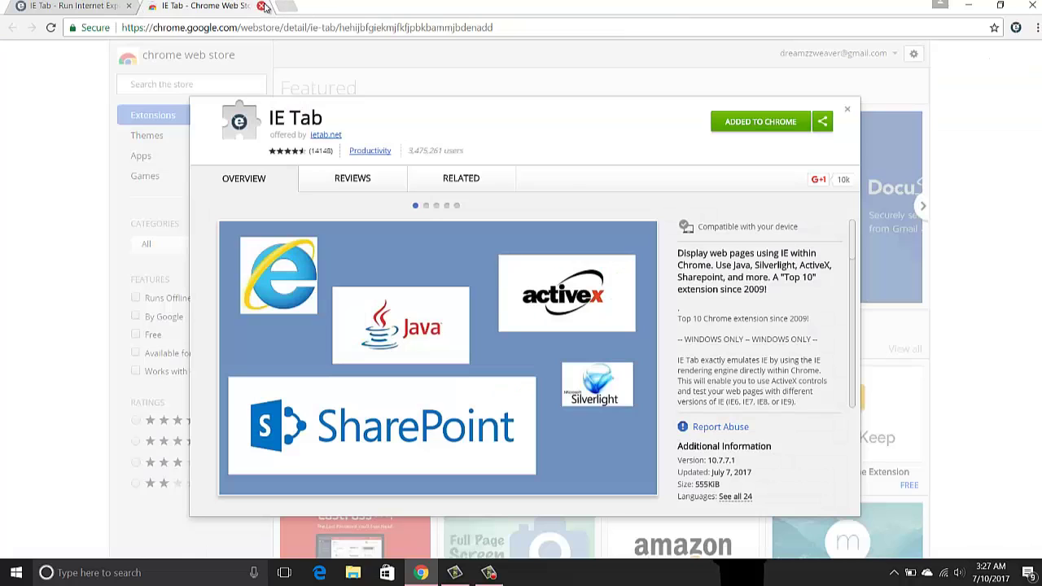
left_click(265, 6)
left_click(149, 6)
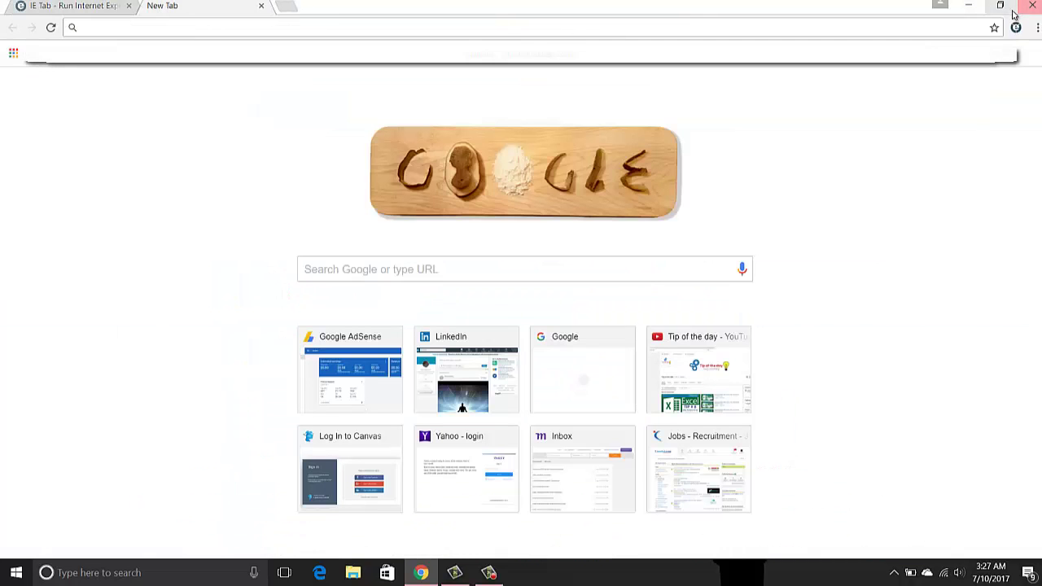
left_click(1017, 27)
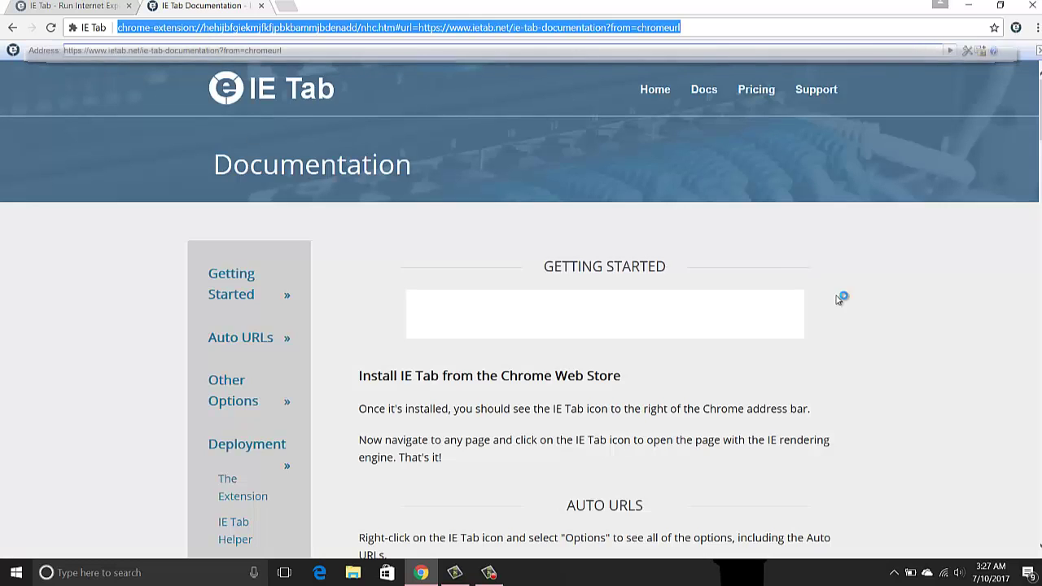
Step: Replace the IE Tab address with mail.yahoo.com to load the Yahoo sign-in page
scroll(823, 282, "down", 9)
scroll(823, 281, "up", 4)
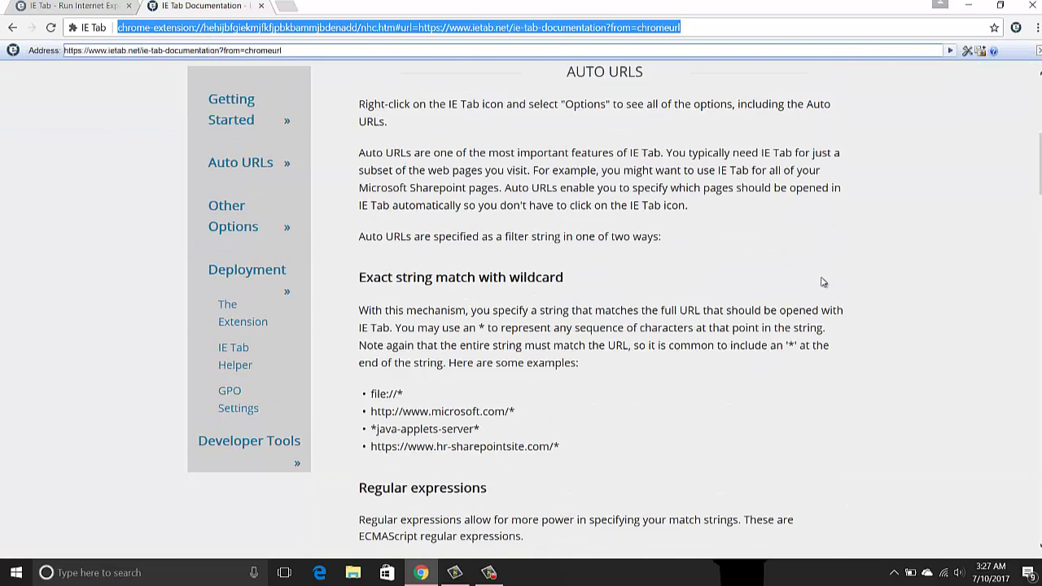
scroll(822, 282, "up", 1)
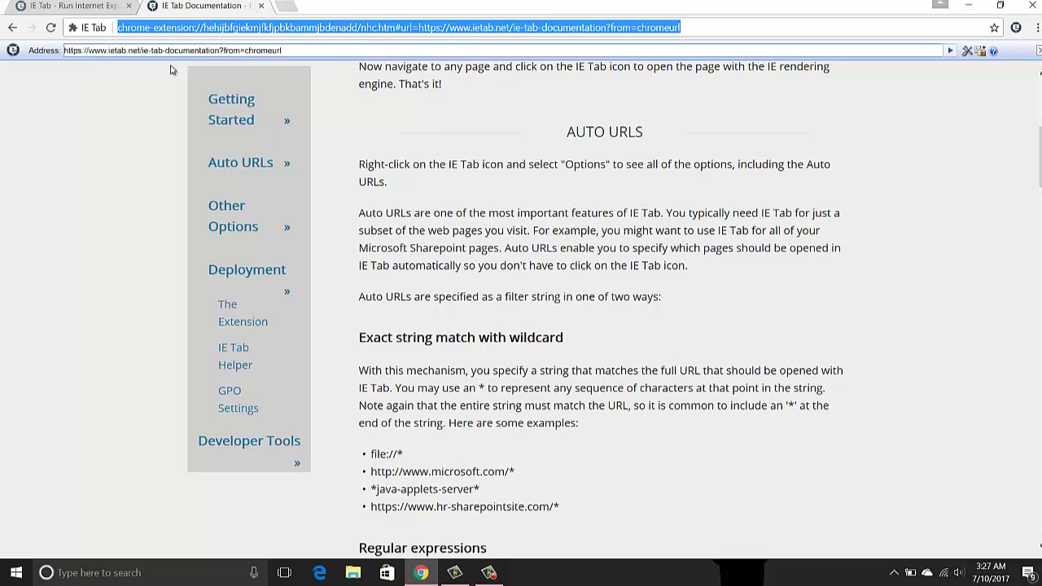
left_click(92, 53)
left_click_drag(281, 51, 1, 57)
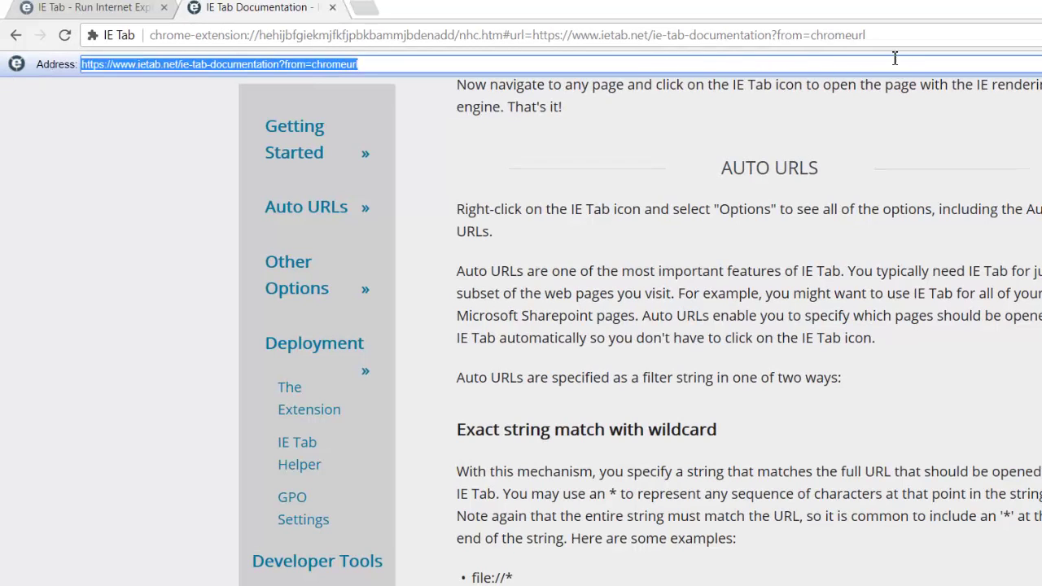
left_click_drag(870, 35, 143, 50)
left_click(469, 65)
left_click_drag(382, 65, 80, 64)
type("ht")
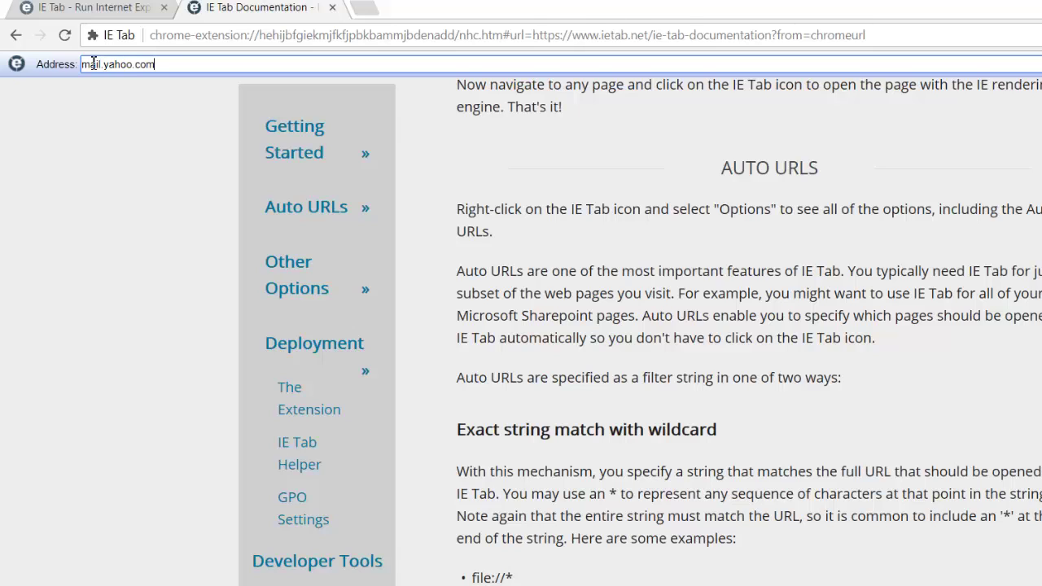
key("Return")
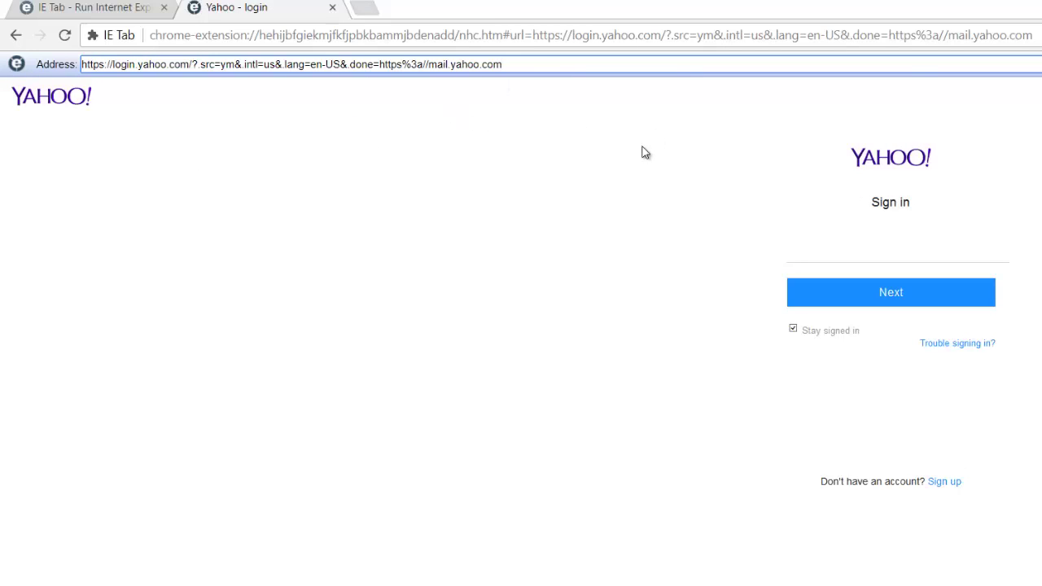
left_click(322, 39)
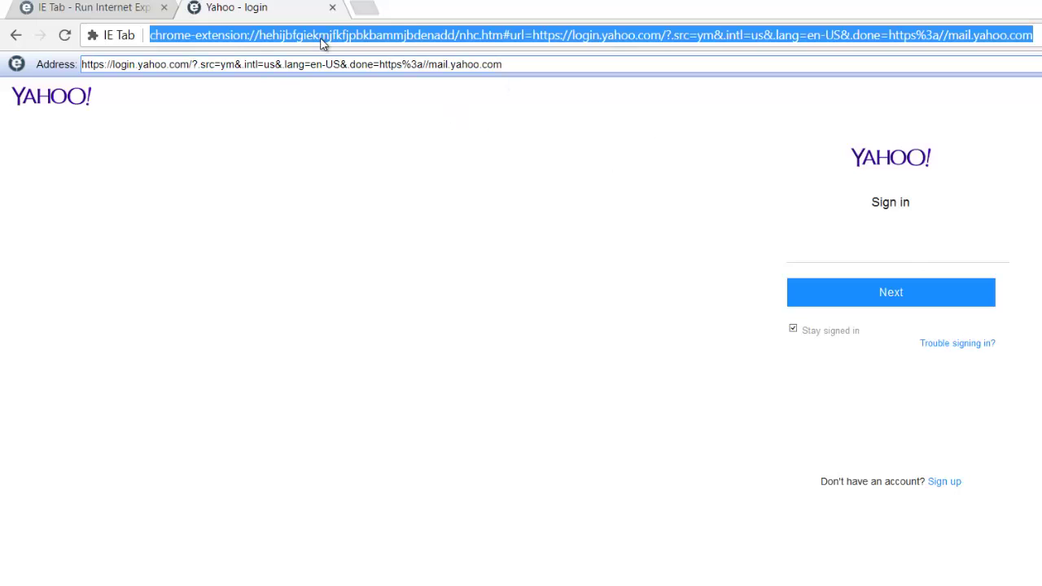
type("mail")
key("Return")
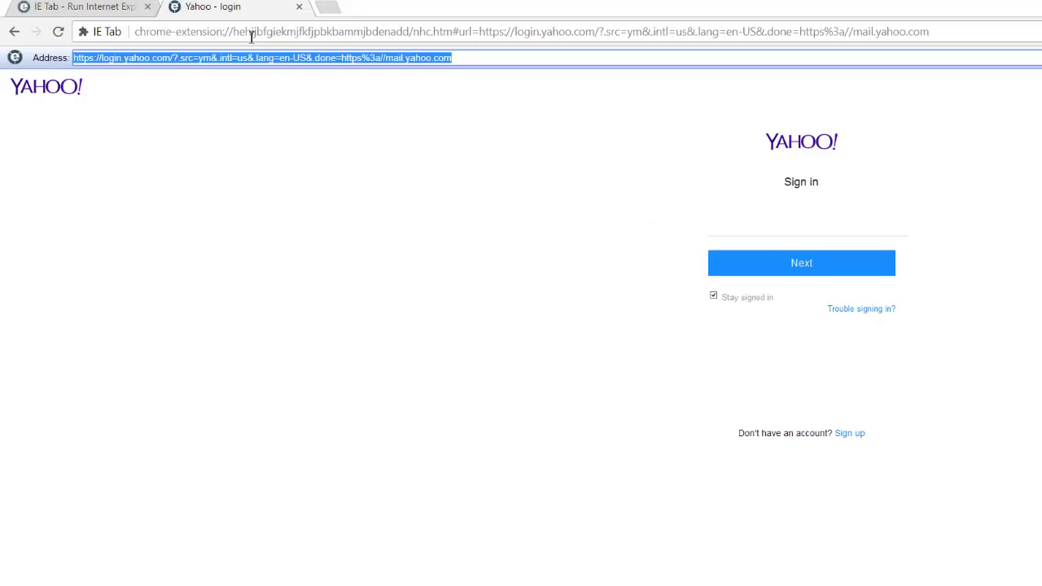
left_click(105, 10)
left_click(225, 6)
left_click(114, 7)
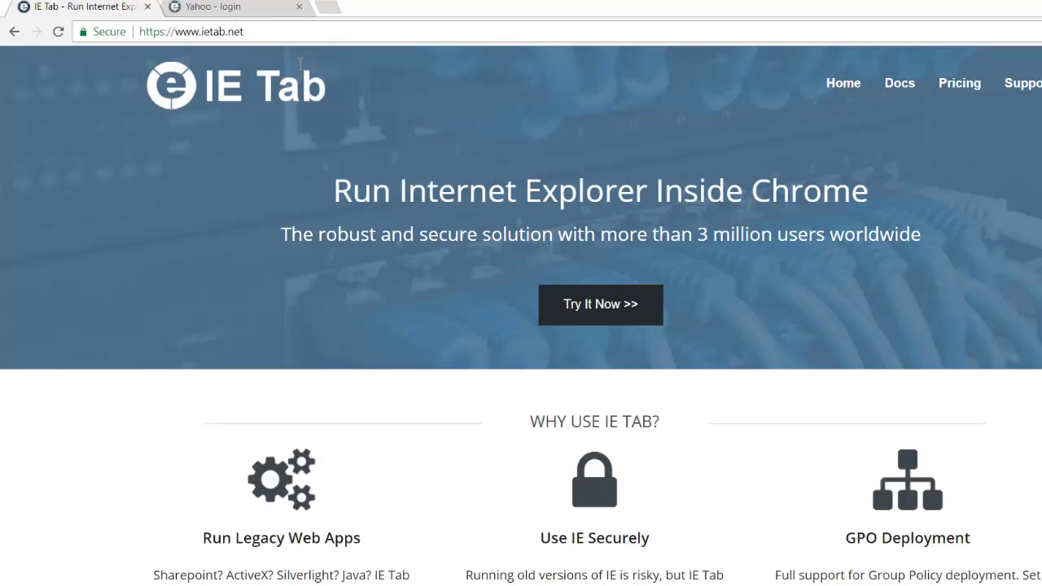
left_click(271, 10)
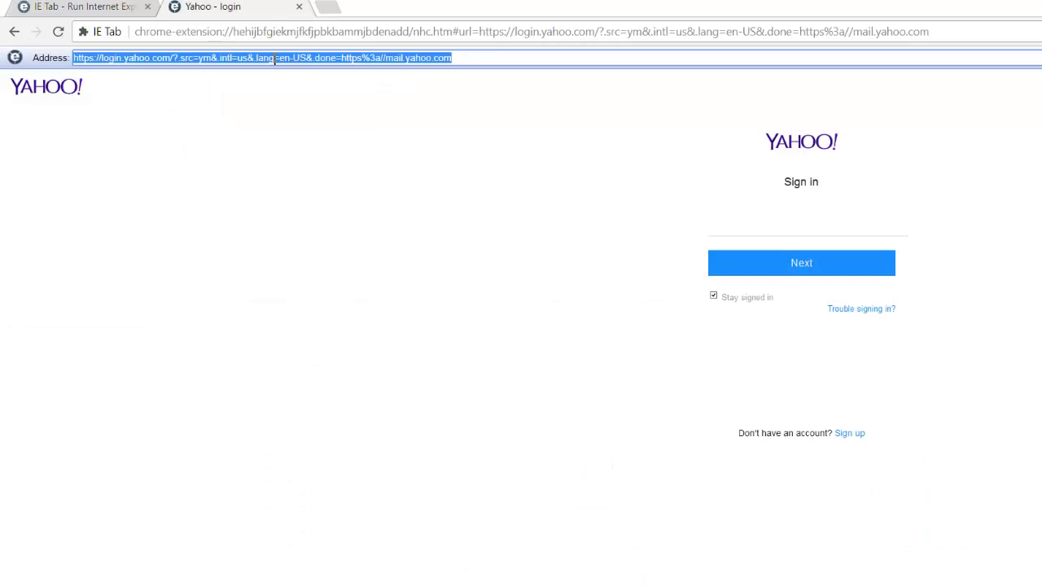